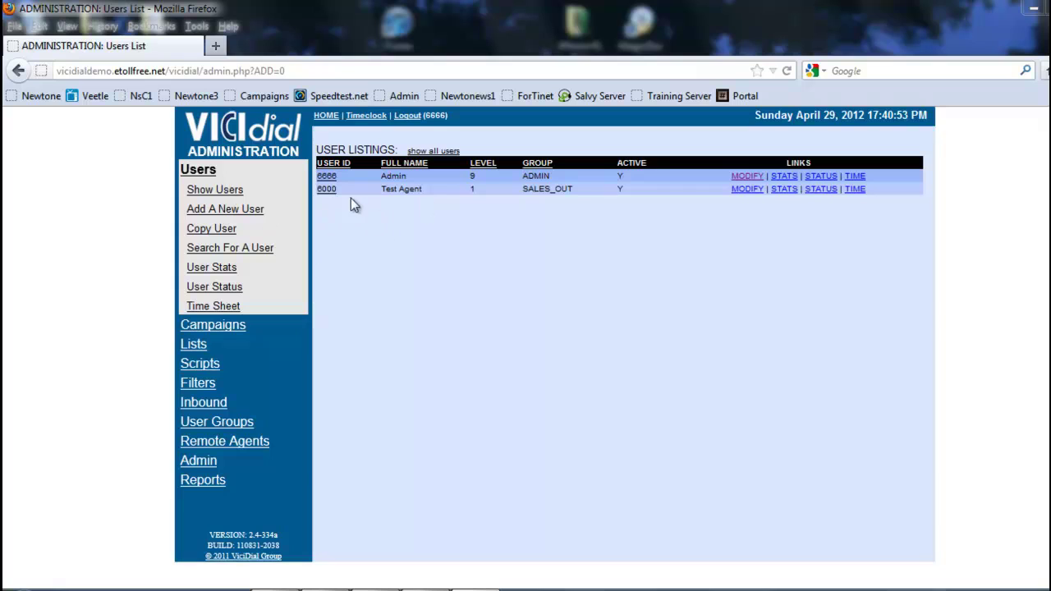
Go to Admin > Phones and start a new phone entry.
drag(312, 188, 337, 189)
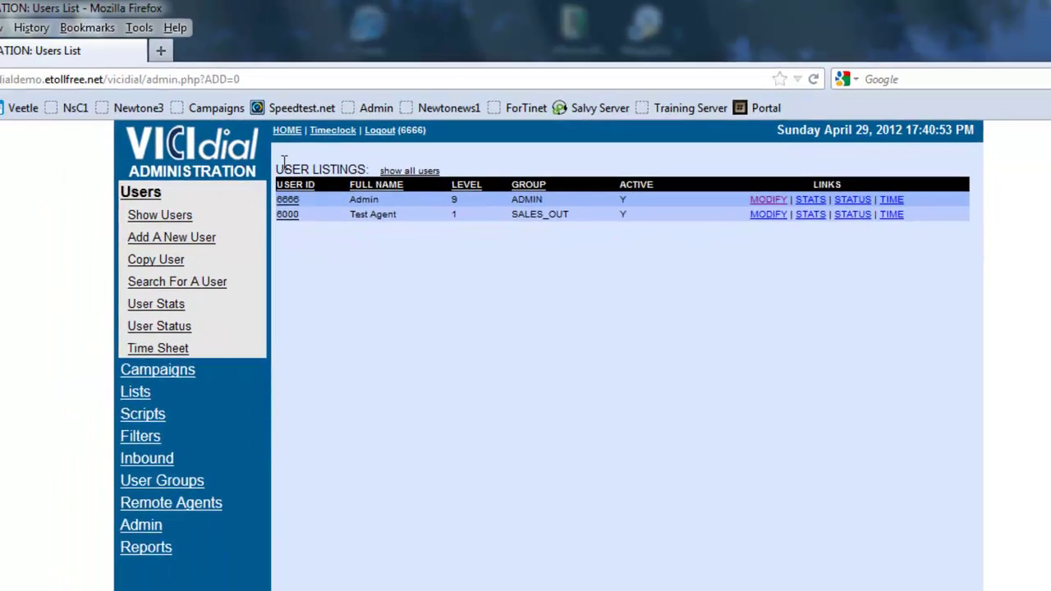
click(180, 485)
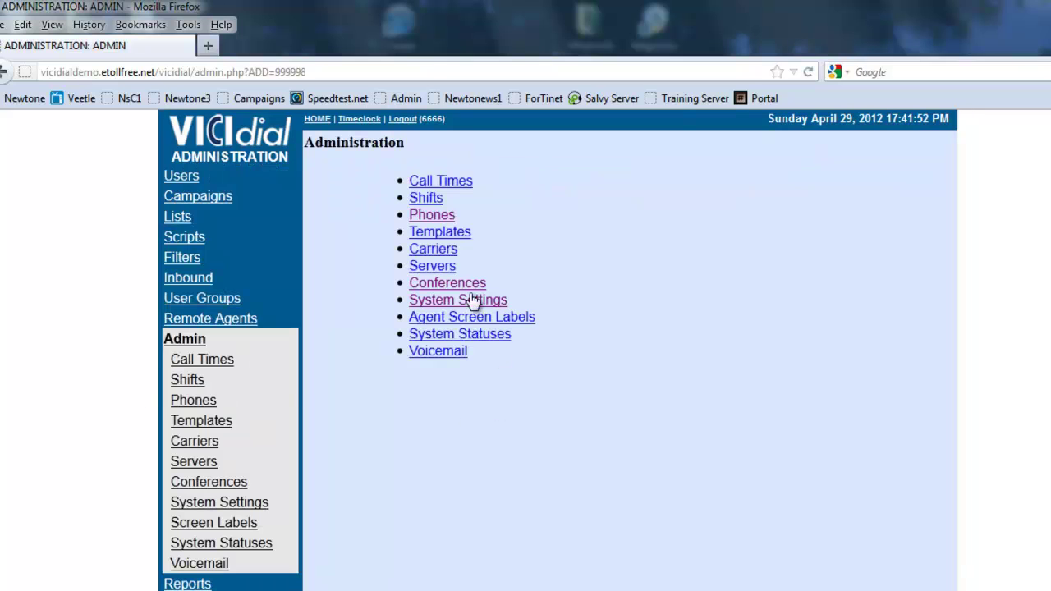
click(425, 217)
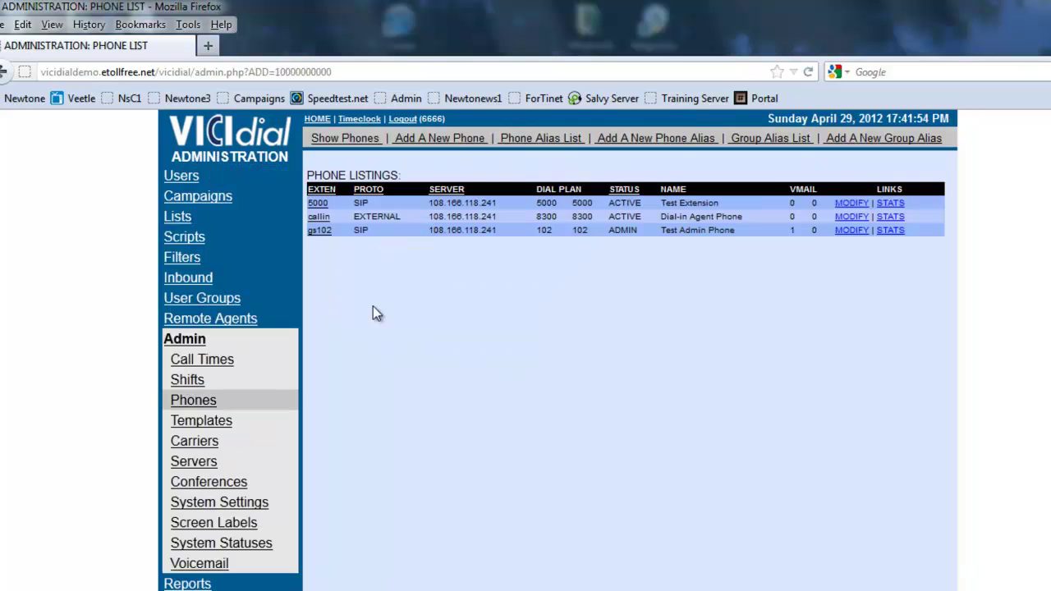
click(435, 139)
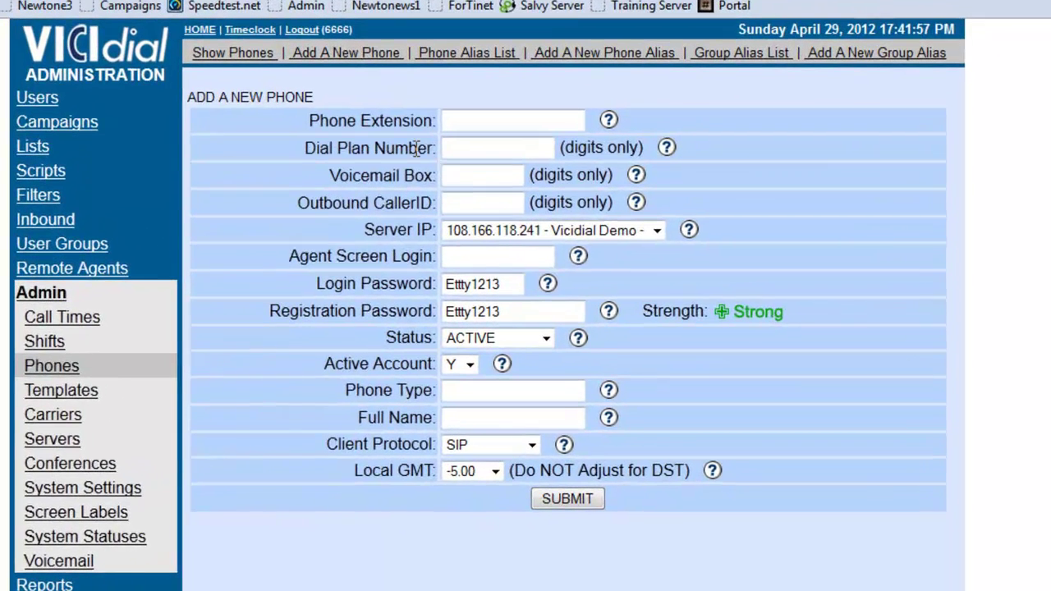
Enter 6000 as the Phone Extension, Dial Plan Number and Voicemail Box.
click(498, 121)
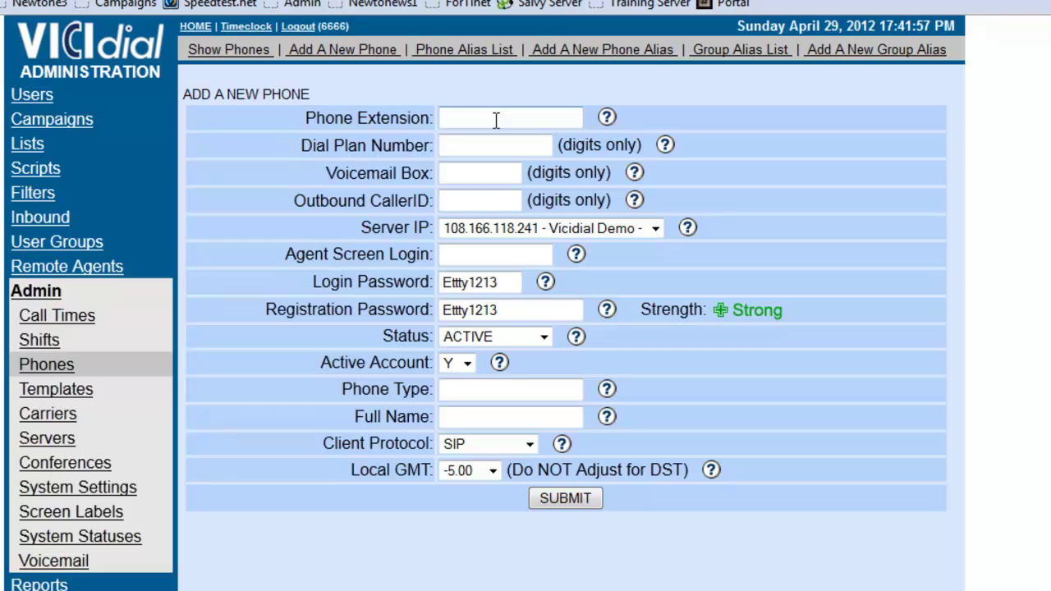
text(6000)
drag(510, 119, 404, 129)
key(ctrl+c)
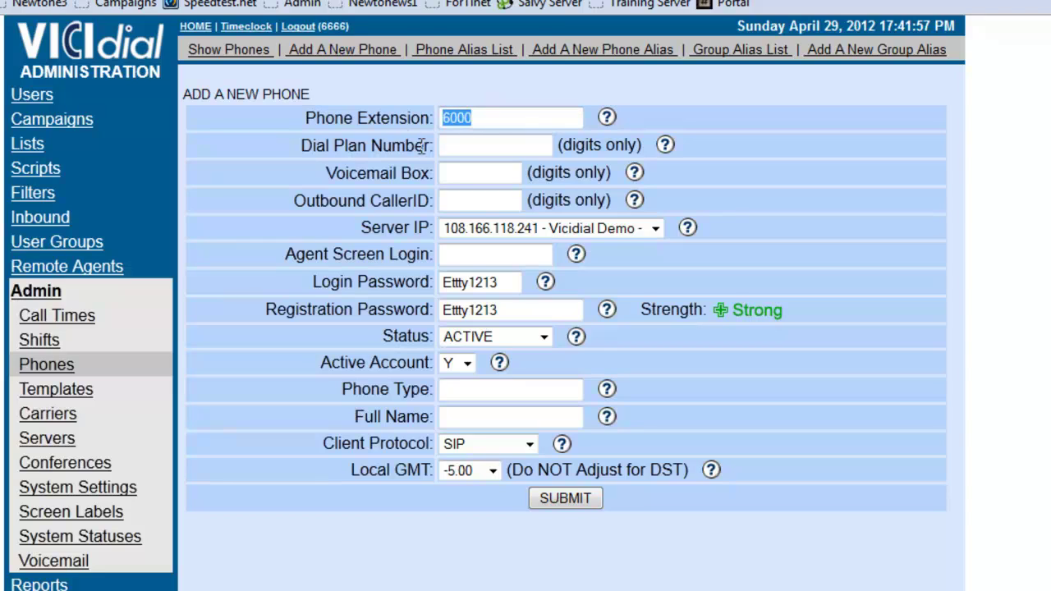
click(462, 146)
key(ctrl+v)
click(454, 174)
key(ctrl+v)
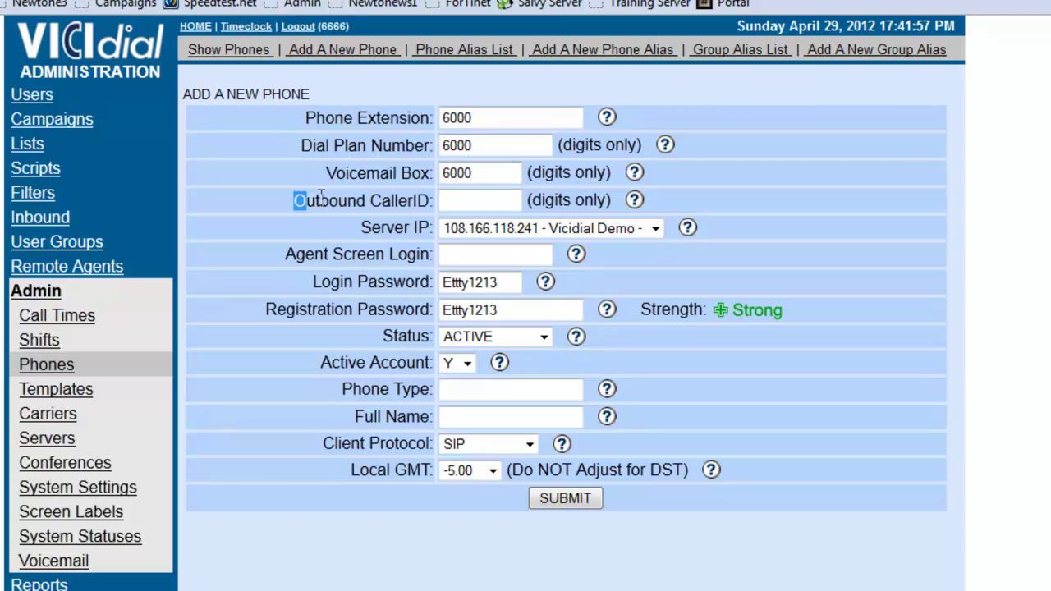
Review the Outbound CallerID and Server IP fields, then set Agent Screen Login to 6000.
drag(297, 201, 432, 200)
click(442, 200)
drag(346, 233, 416, 230)
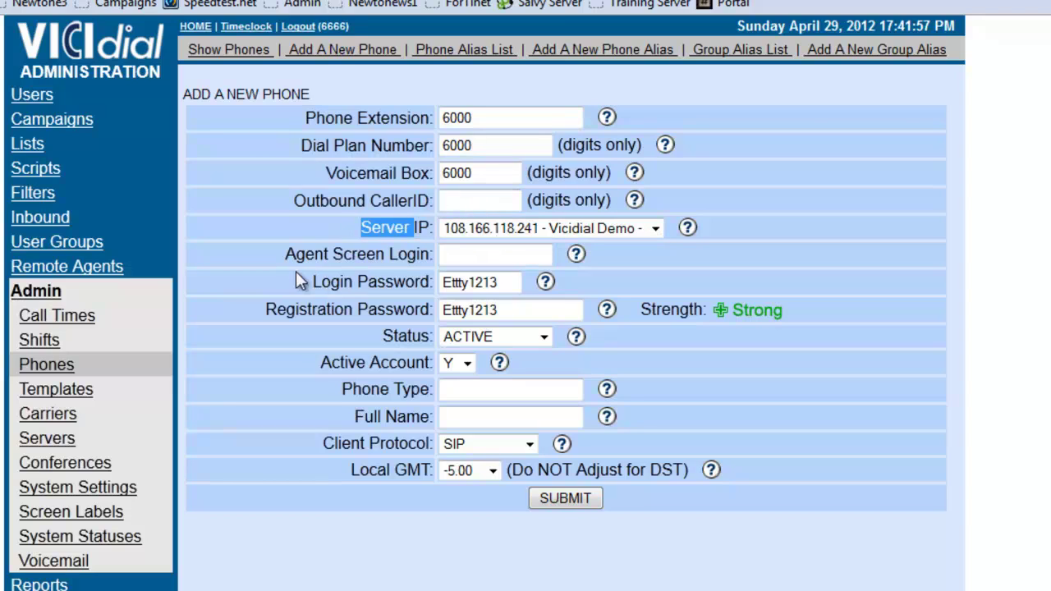
click(267, 250)
click(466, 254)
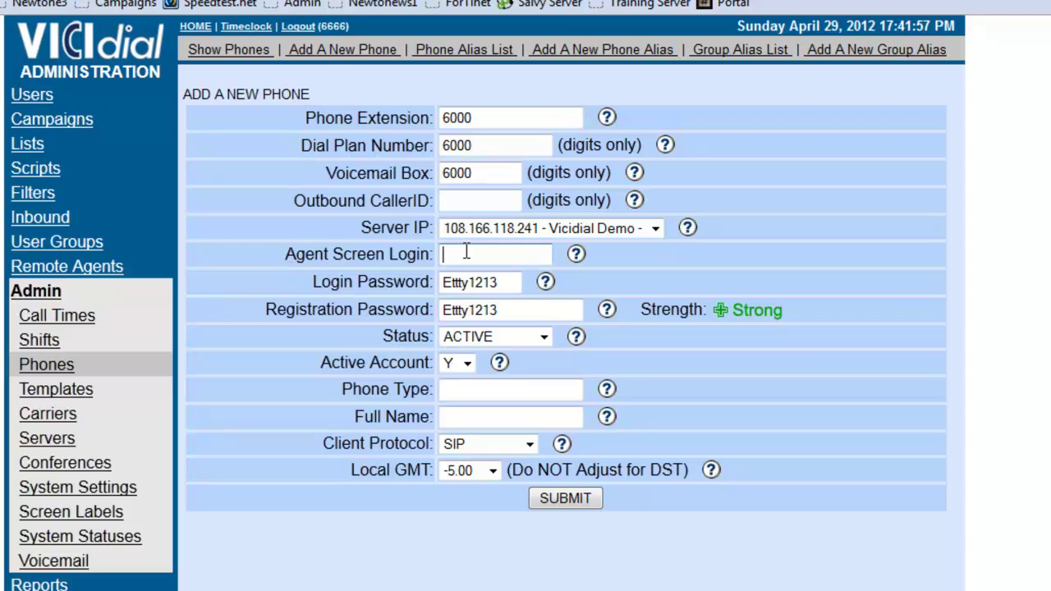
text(6000)
Replace the default login and registration passwords with new passwords.
drag(476, 281, 383, 280)
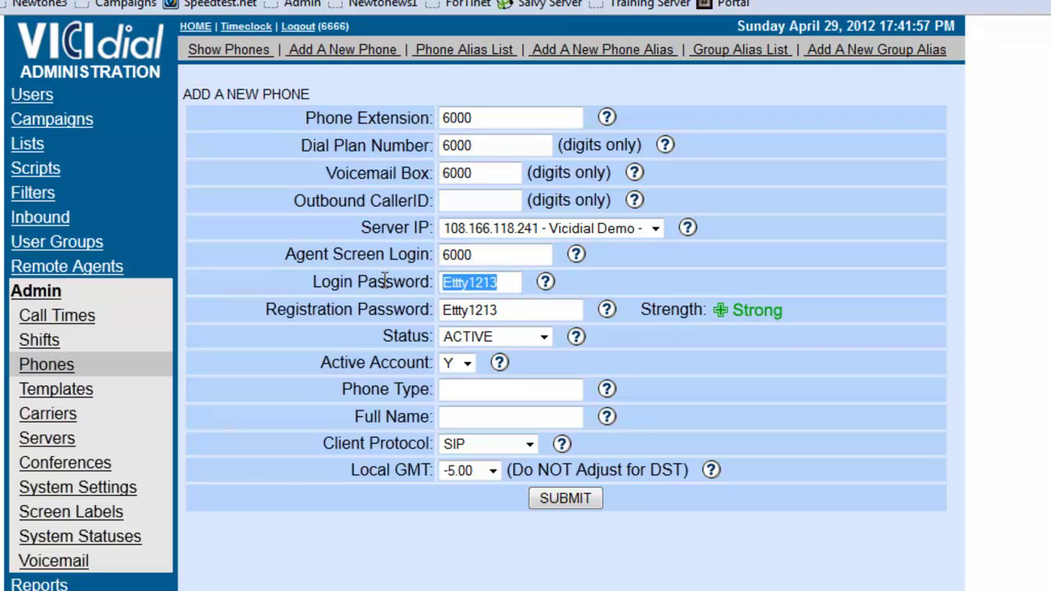
text(Passw)
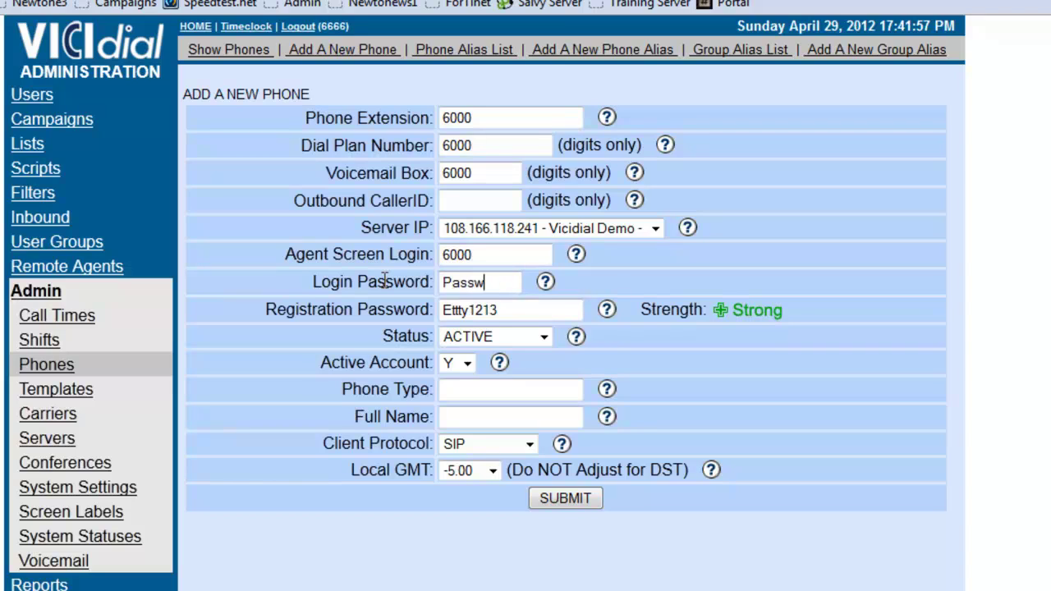
text(ord)
drag(257, 311, 444, 310)
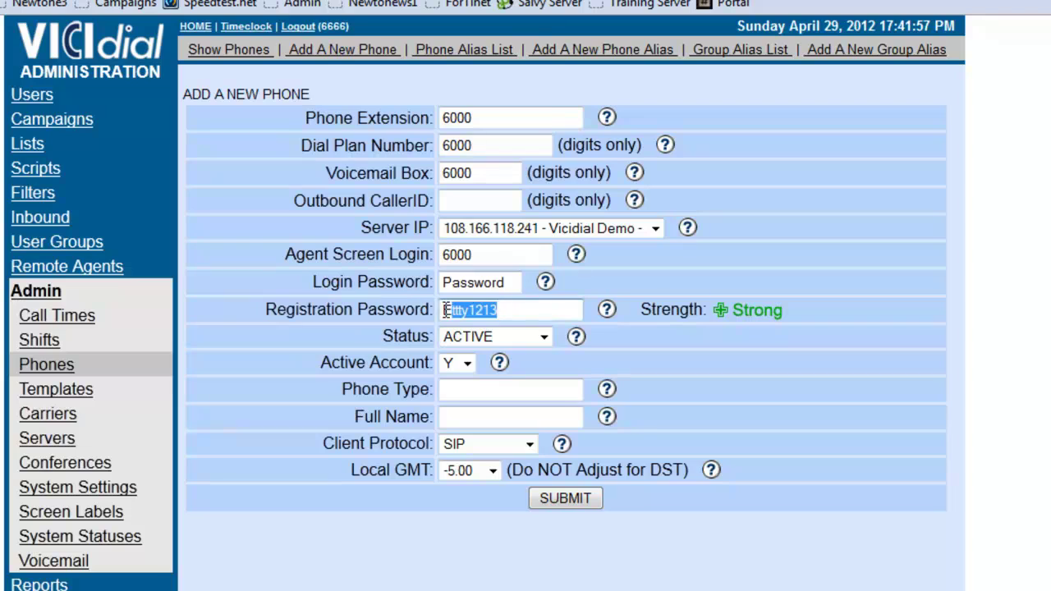
text(Pas)
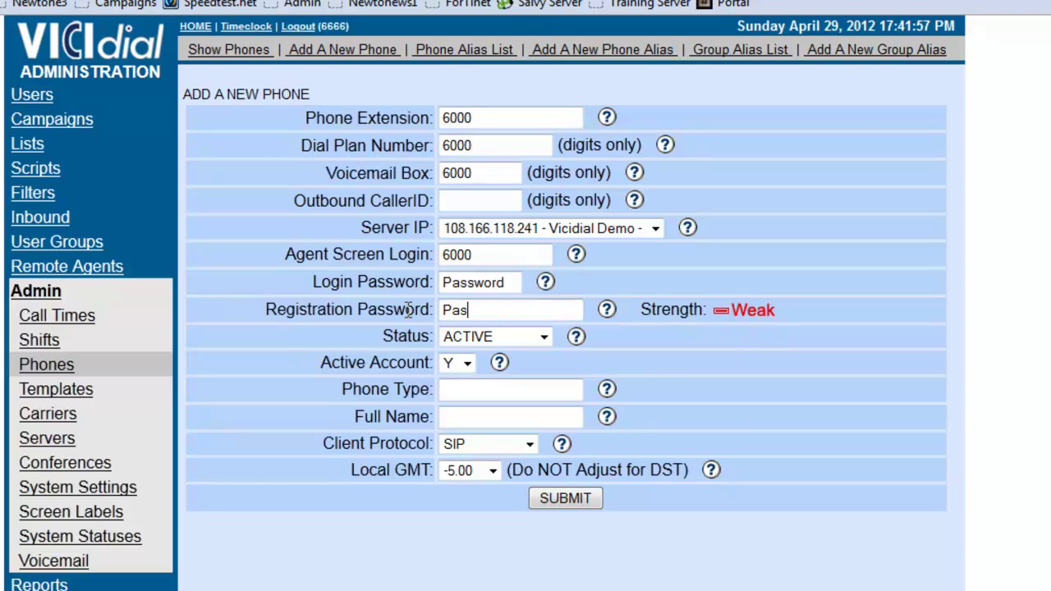
text(sword1234)
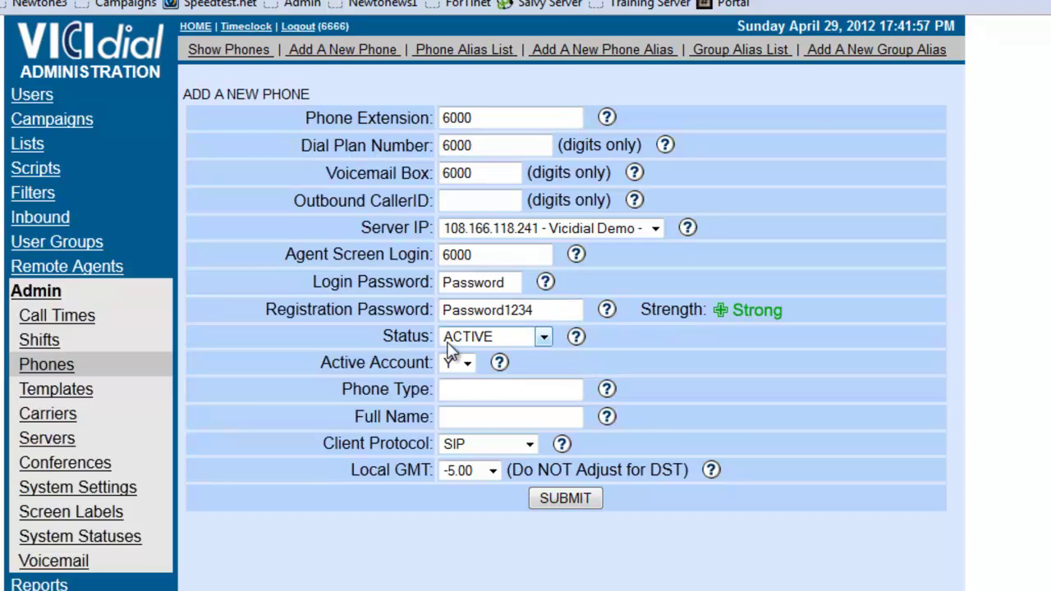
Keep Active Account at Y and enter the Full Name 'Test Extension'.
click(466, 363)
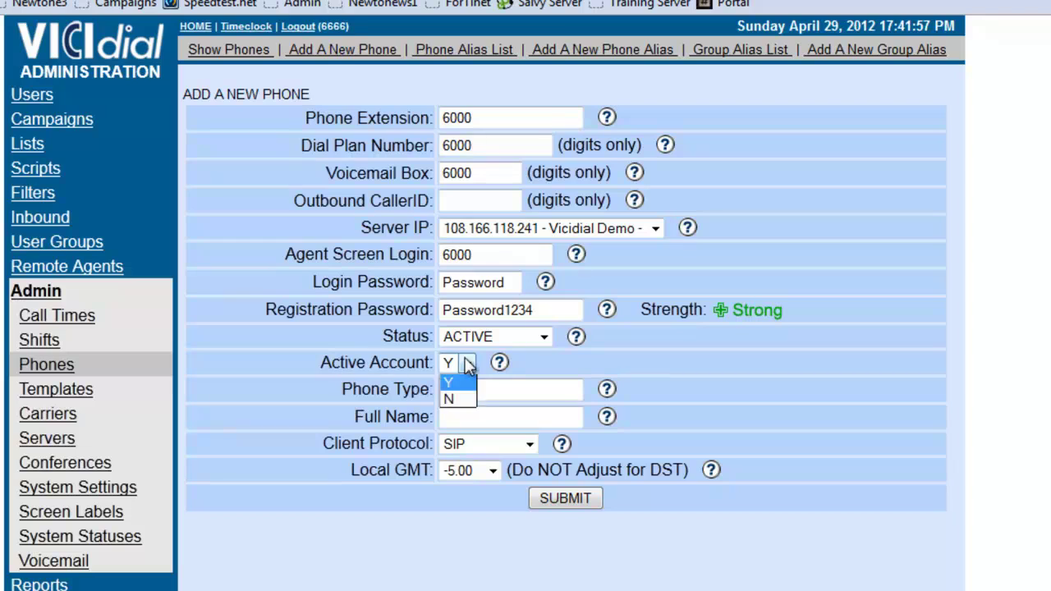
click(466, 362)
click(461, 419)
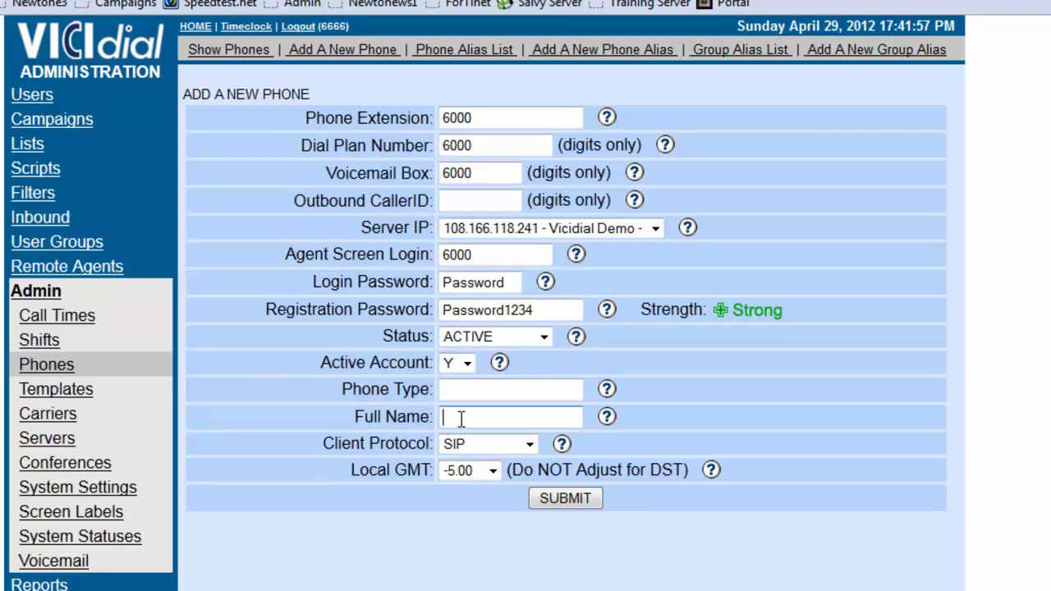
text(Test Extension)
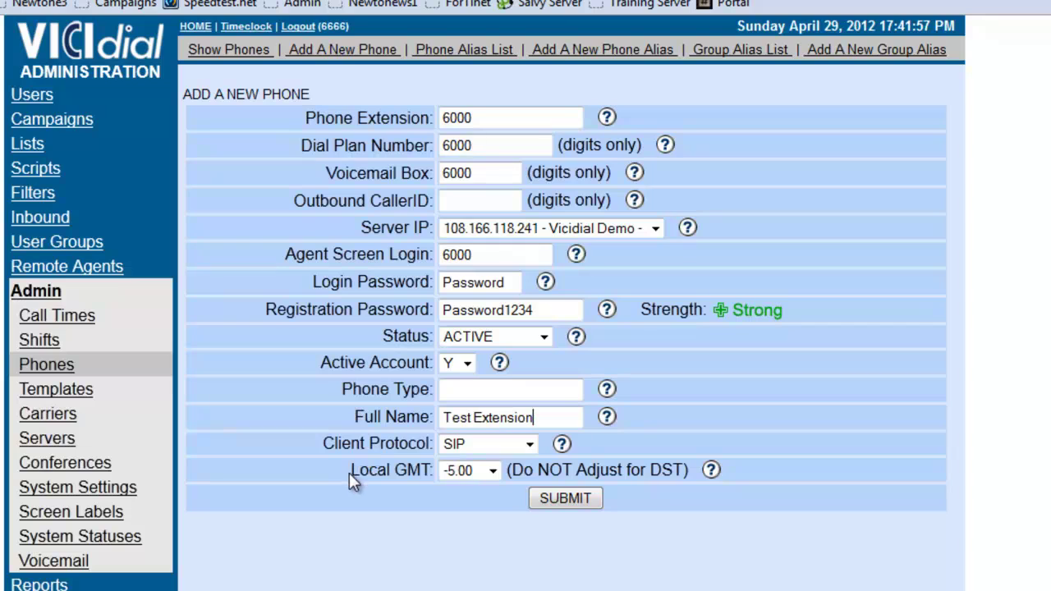
click(541, 499)
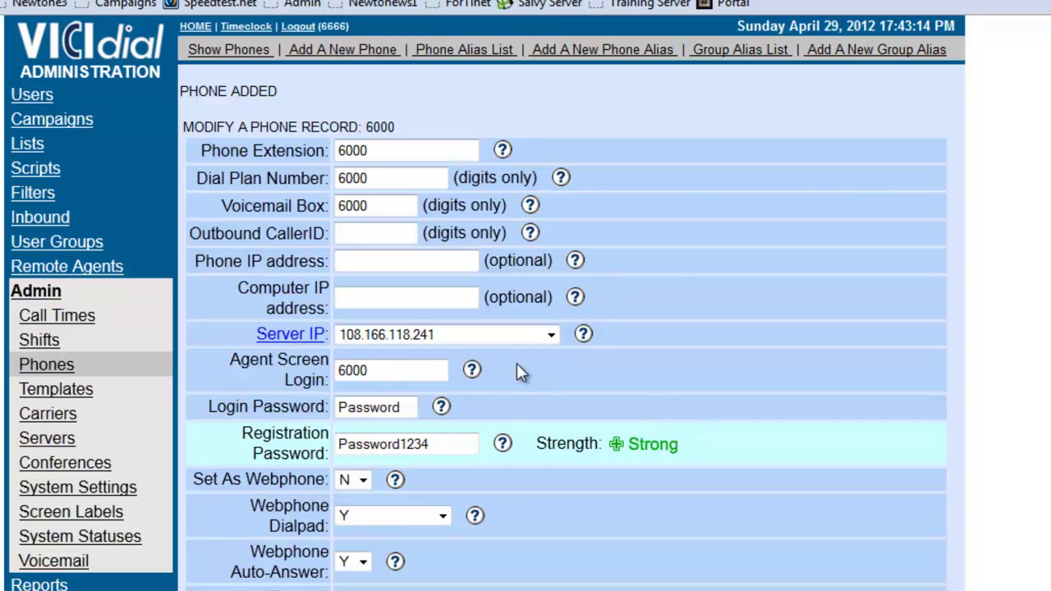
scroll(435, 279, down, 10)
scroll(409, 246, down, 8)
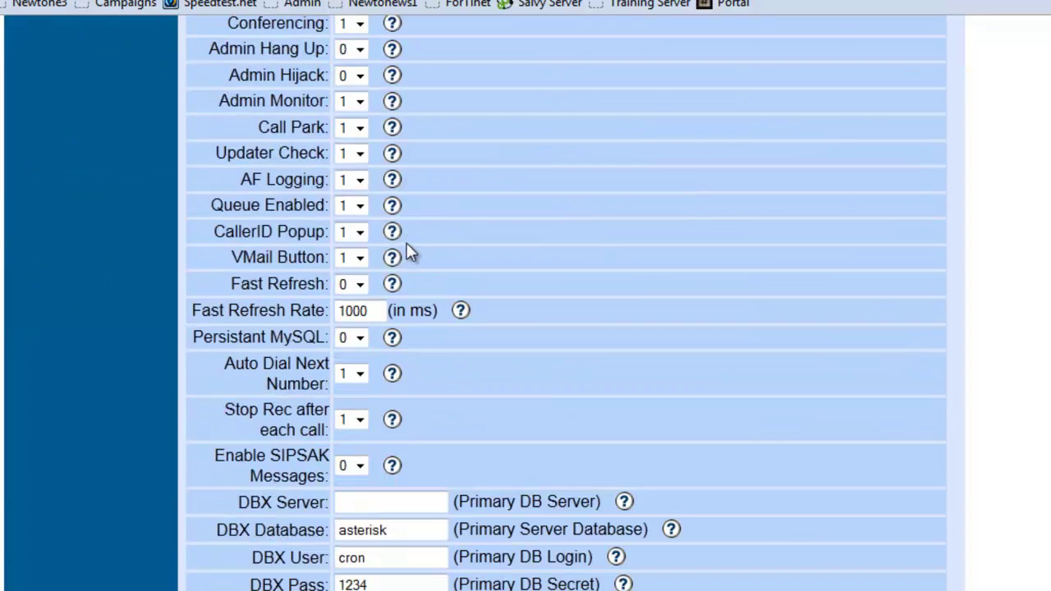
scroll(405, 241, down, 7)
scroll(406, 238, up, 15)
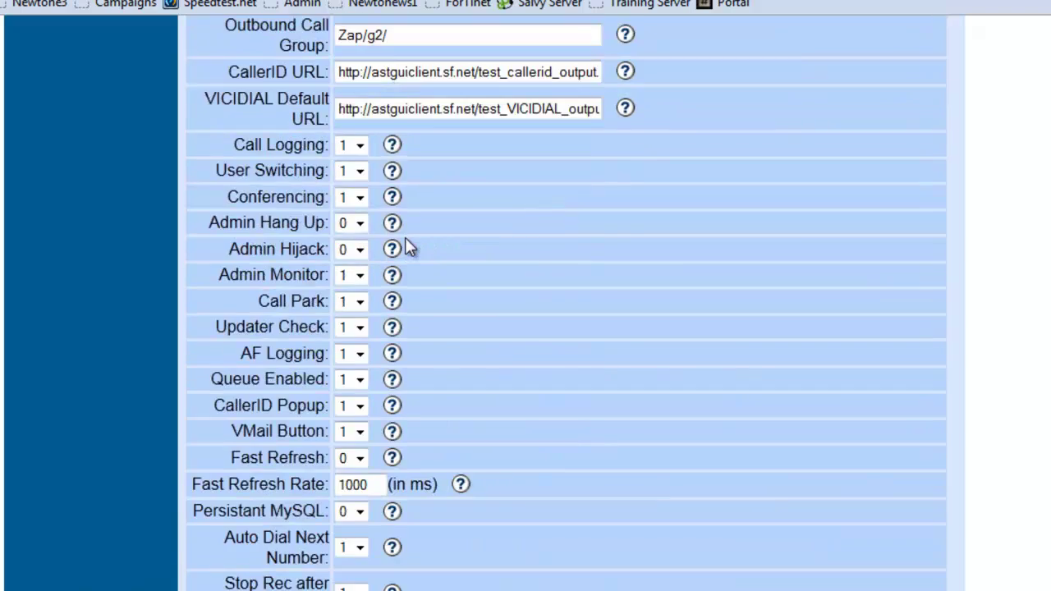
scroll(405, 238, up, 3)
scroll(402, 237, down, 5)
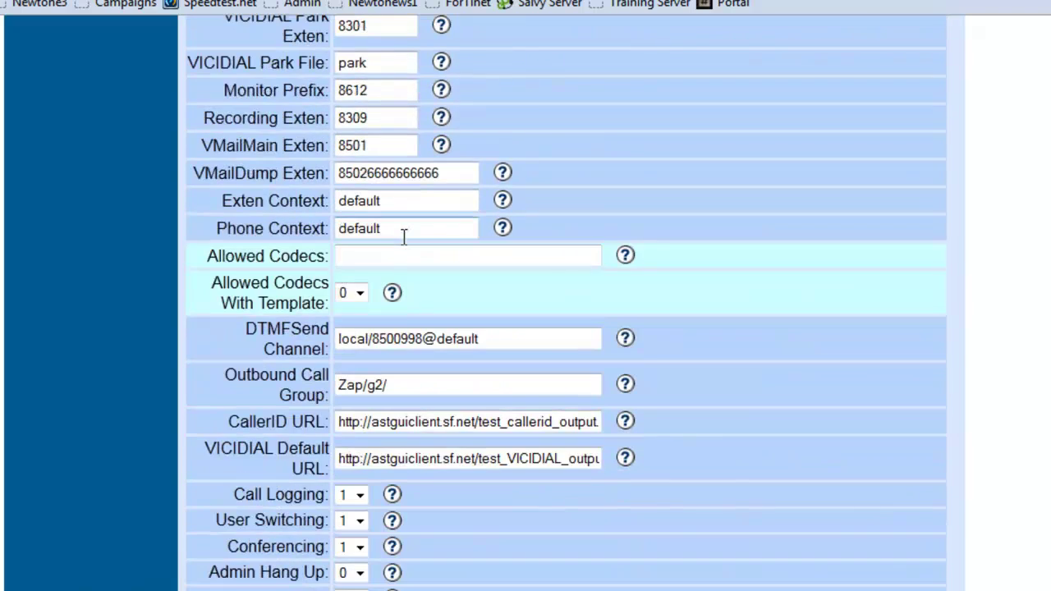
scroll(399, 236, down, 3)
scroll(398, 236, up, 3)
click(355, 261)
text(g)
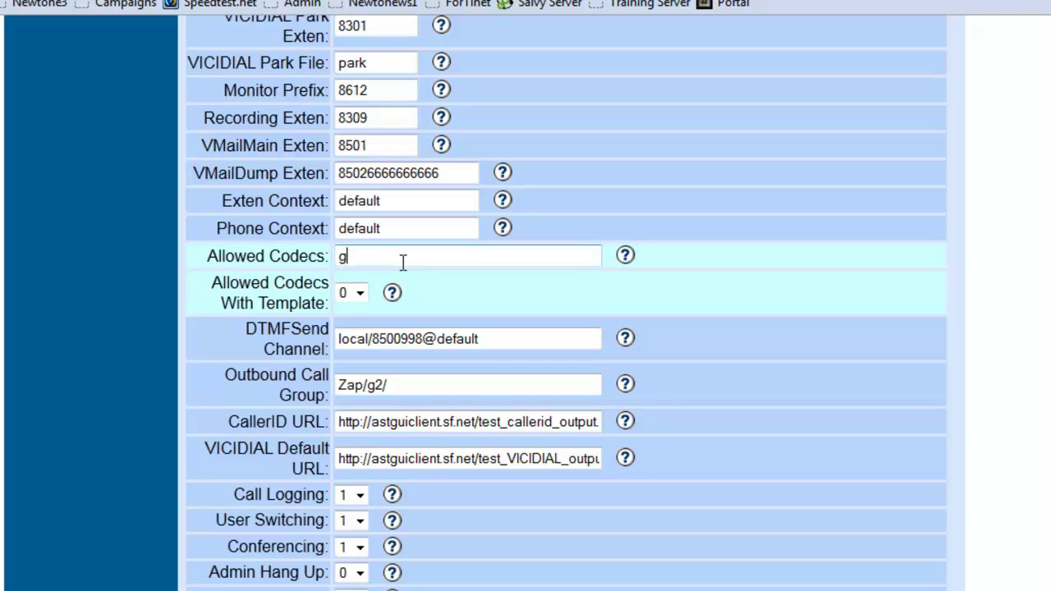
text(729; gsm)
key(BackSpace)
key(BackSpace)
key(BackSpace)
key(BackSpace)
key(BackSpace)
key(BackSpace)
key(BackSpace)
key(BackSpace)
key(BackSpace)
scroll(353, 299, down, 3)
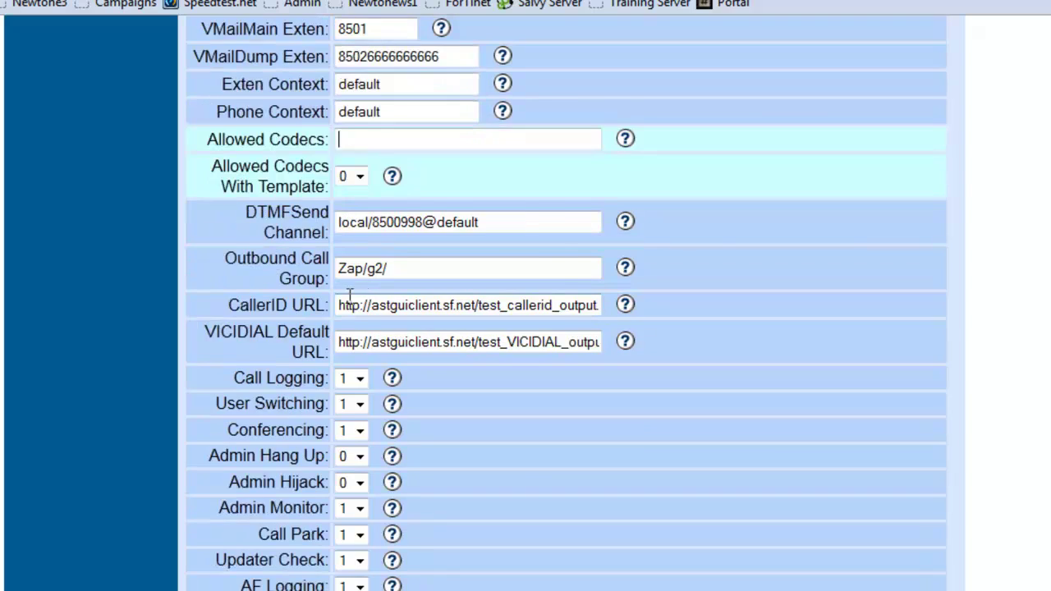
scroll(336, 304, down, 20)
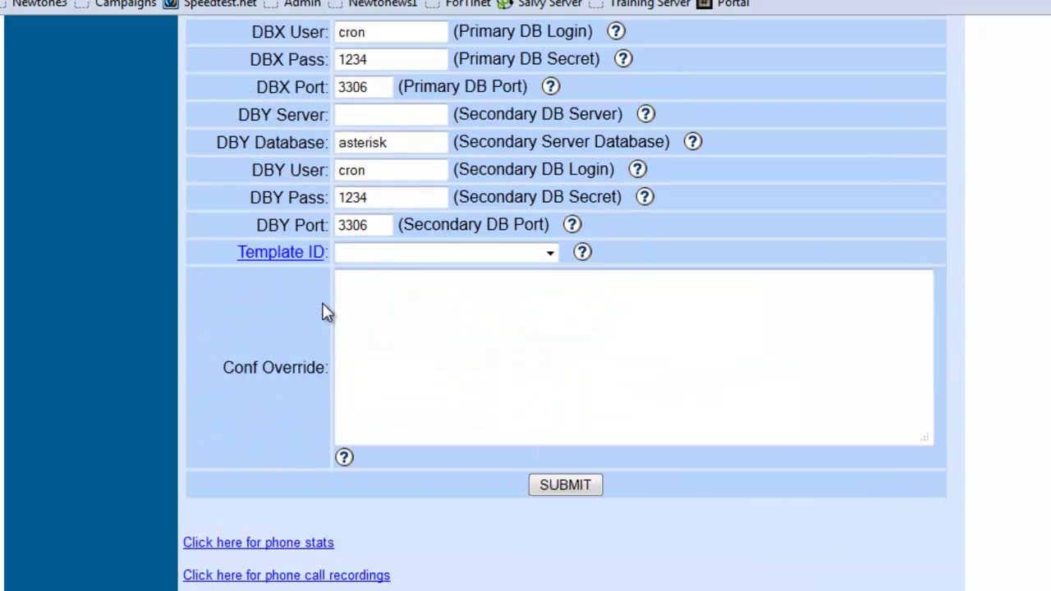
scroll(321, 308, down, 3)
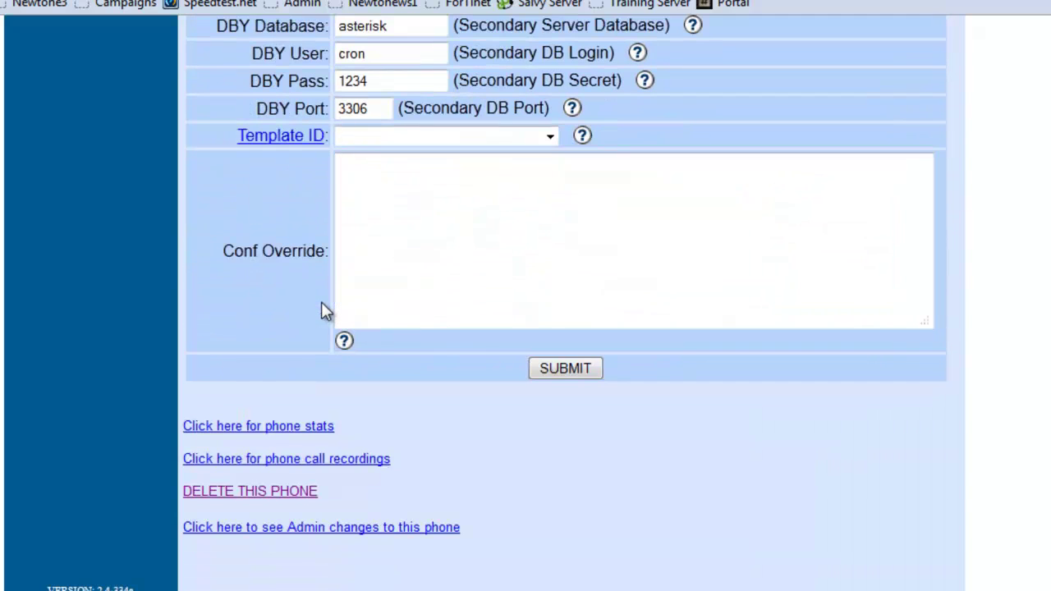
click(549, 370)
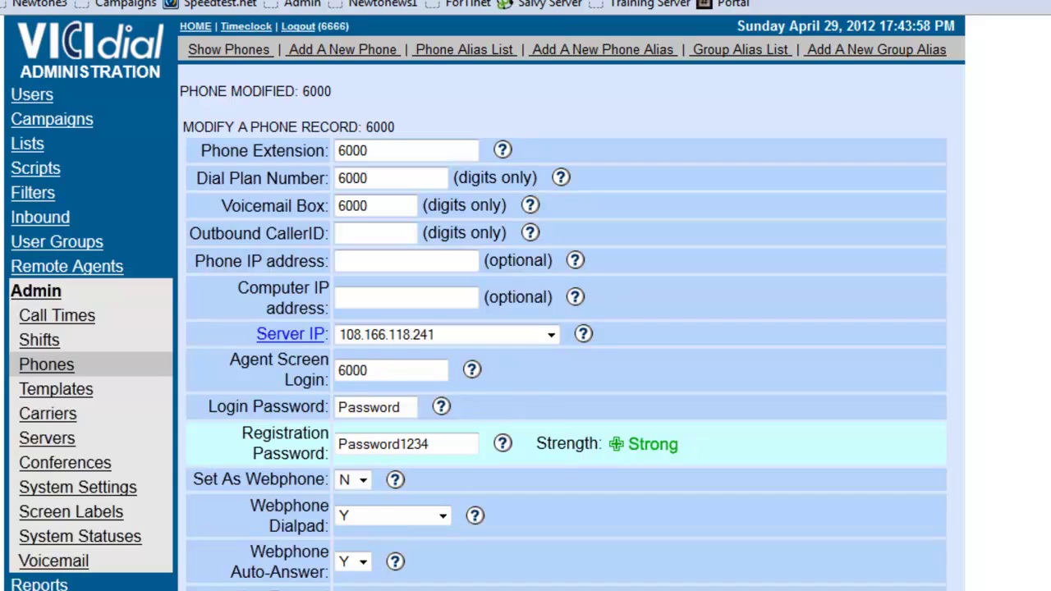
Bring Bria forward and open Account 6 for editing from File > Account Settings.
key(alt+Tab)
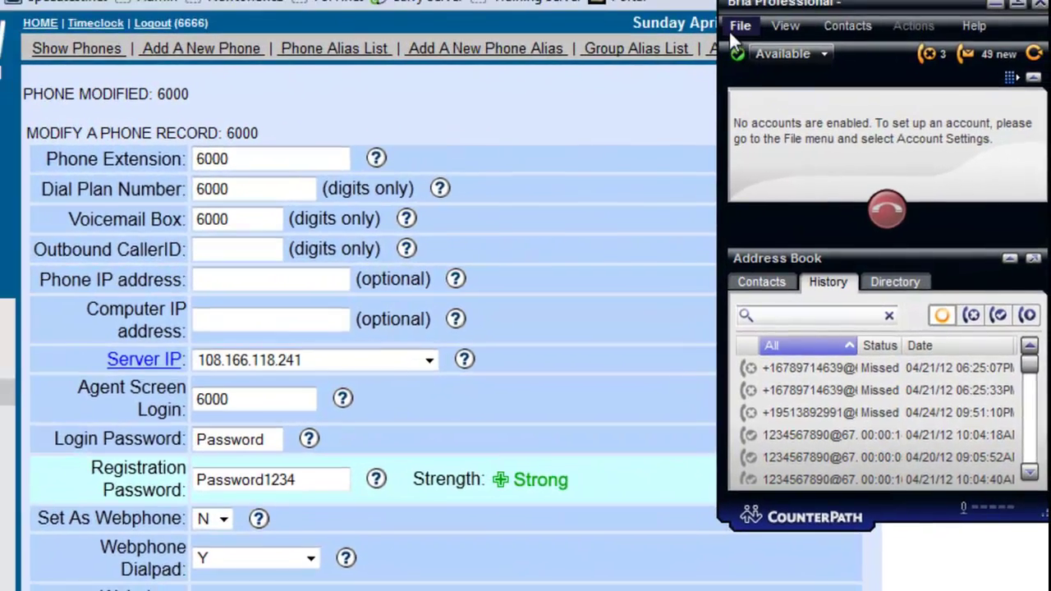
click(730, 17)
click(821, 110)
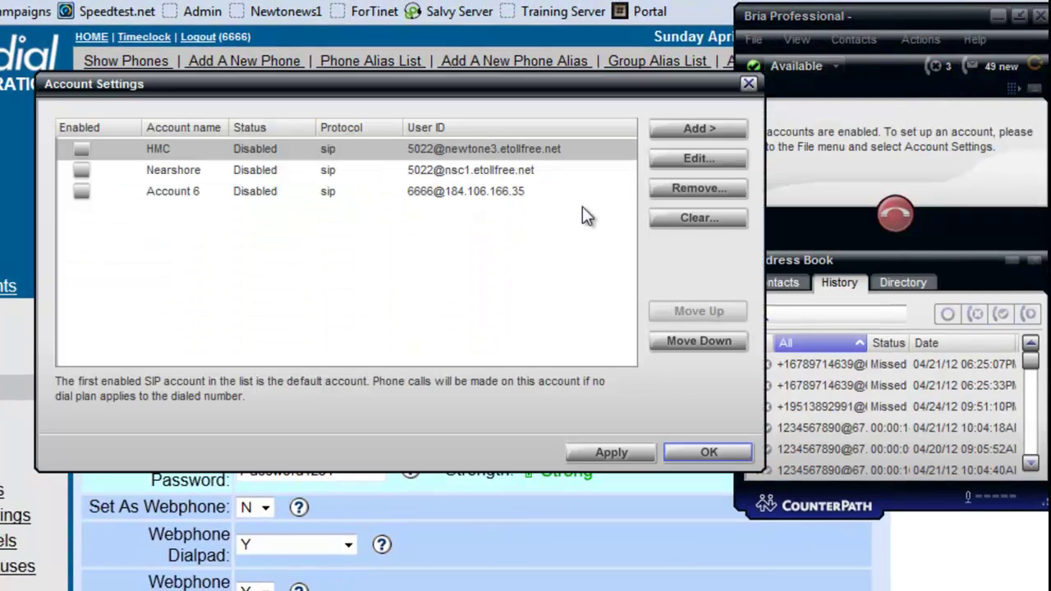
double_click(258, 197)
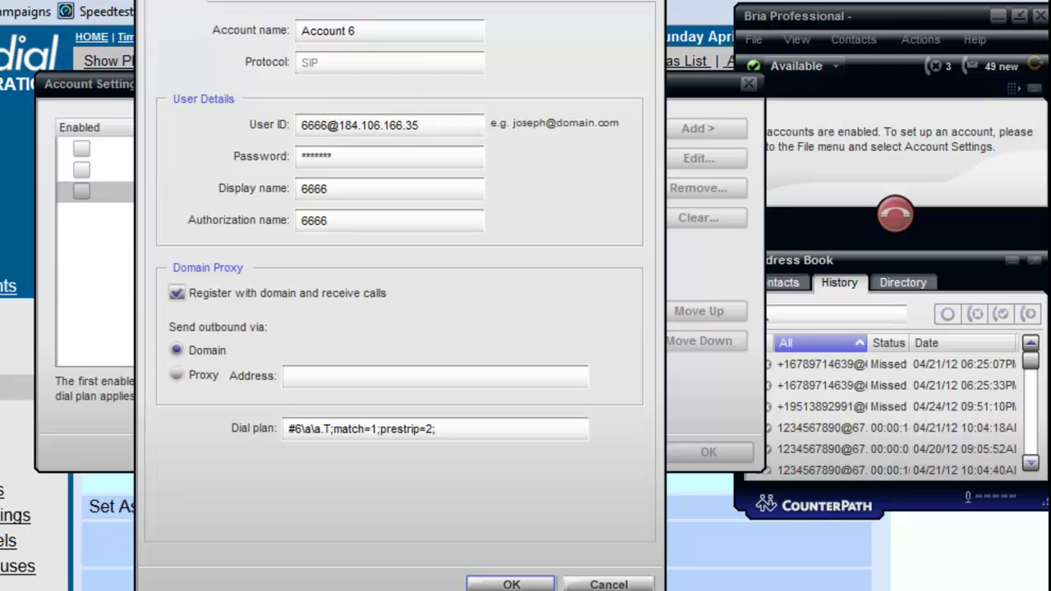
drag(424, 124, 260, 119)
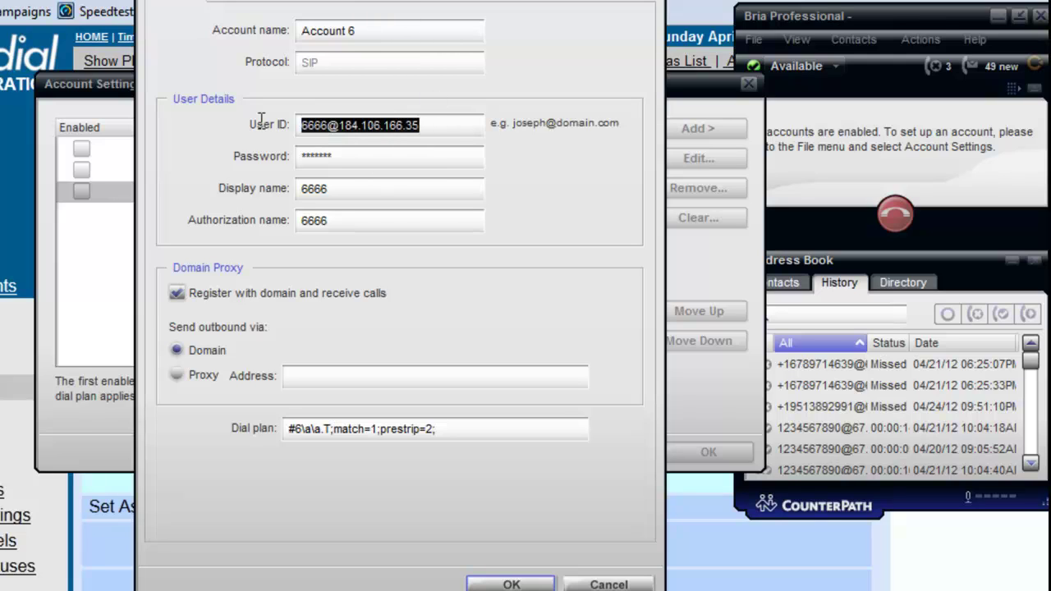
text(6000)
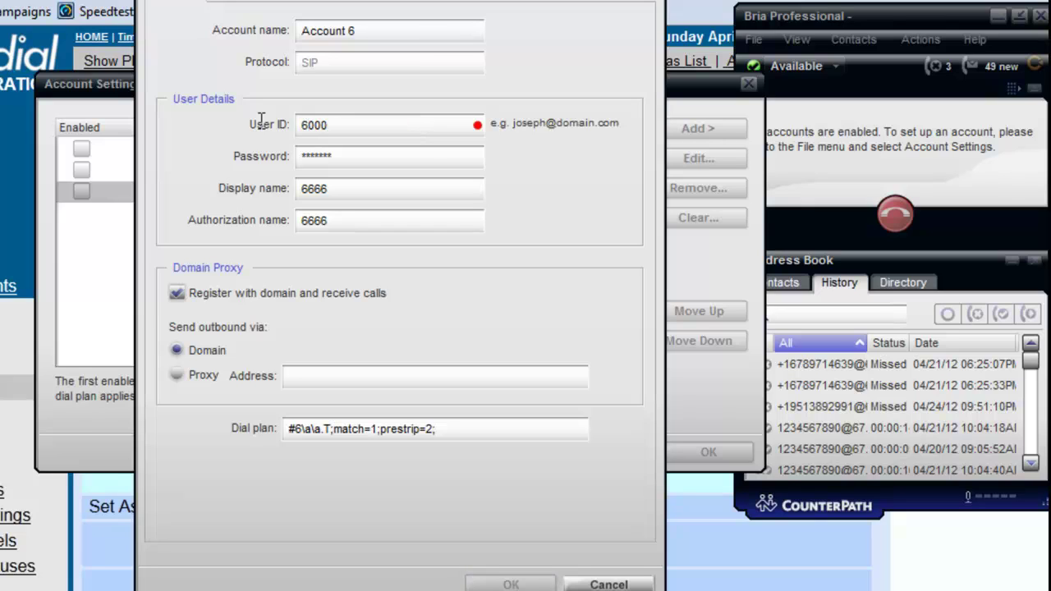
text(@)
text(vicidial)
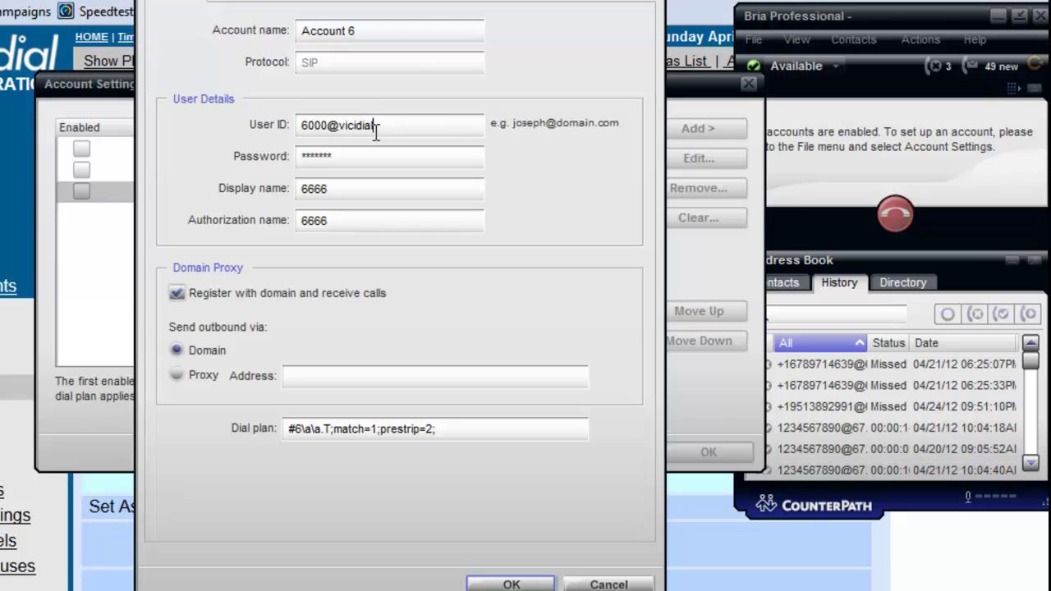
text(demo.etollfree.net)
key(Tab)
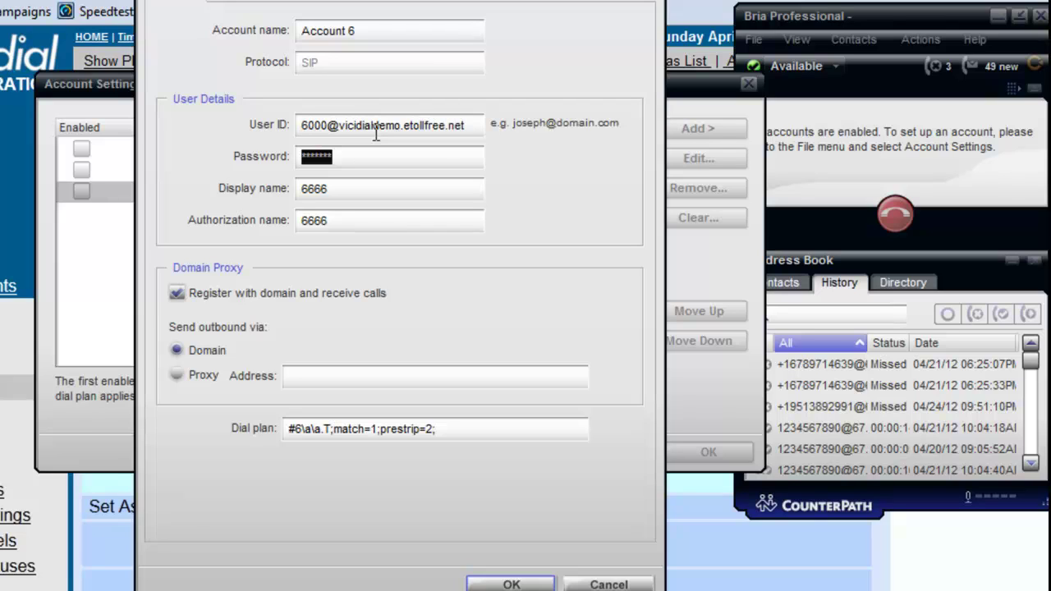
text(************)
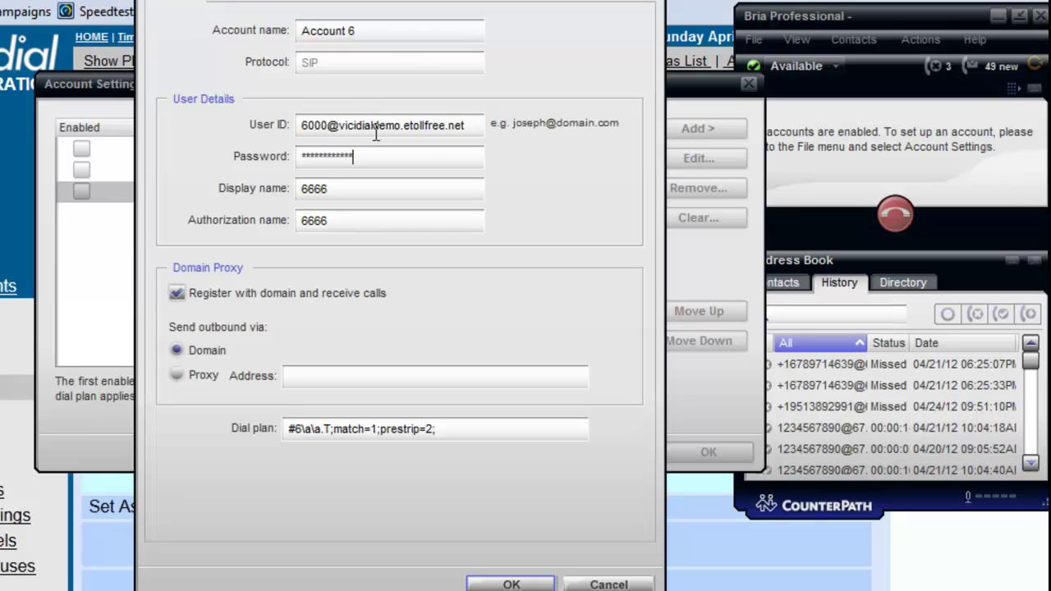
Set both the Display name and Authorization name to 6000.
drag(383, 186, 296, 188)
text(6000)
key(Tab)
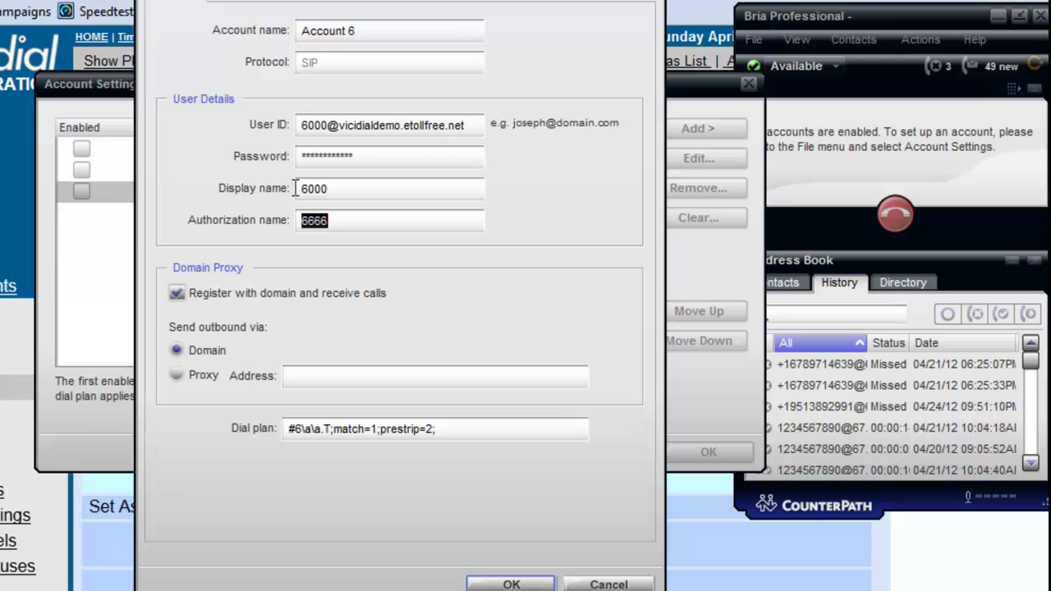
text(6000)
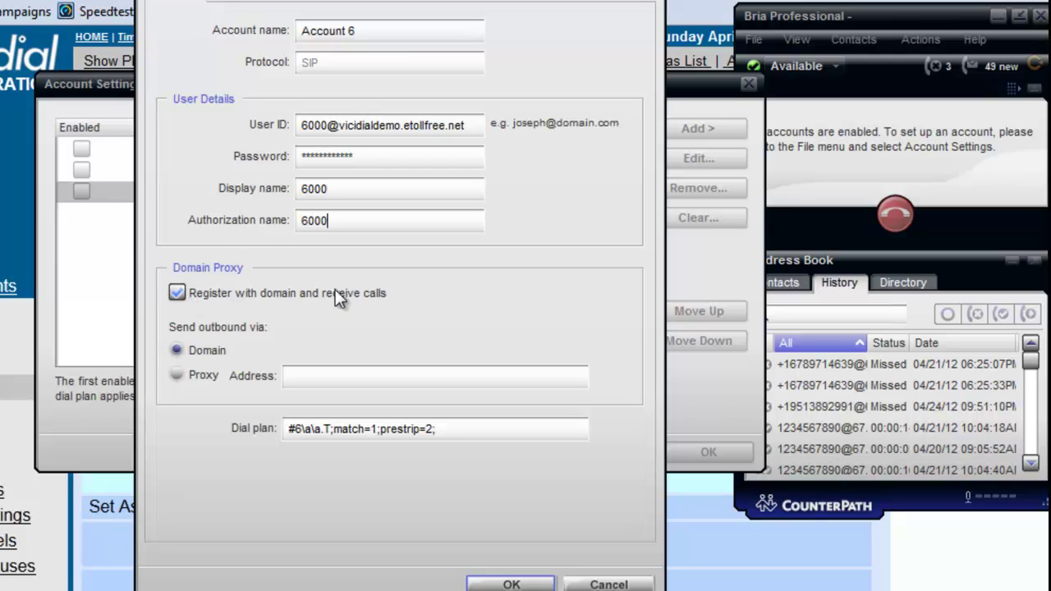
Save Account 6 so Bria registers as extension 6000, then minimize the softphone.
click(503, 585)
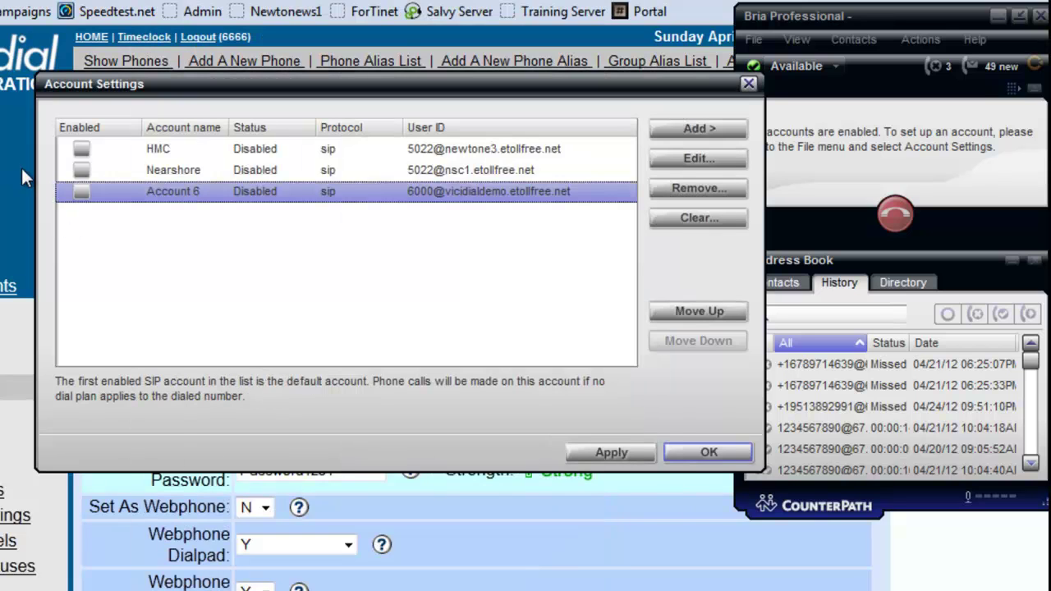
click(692, 452)
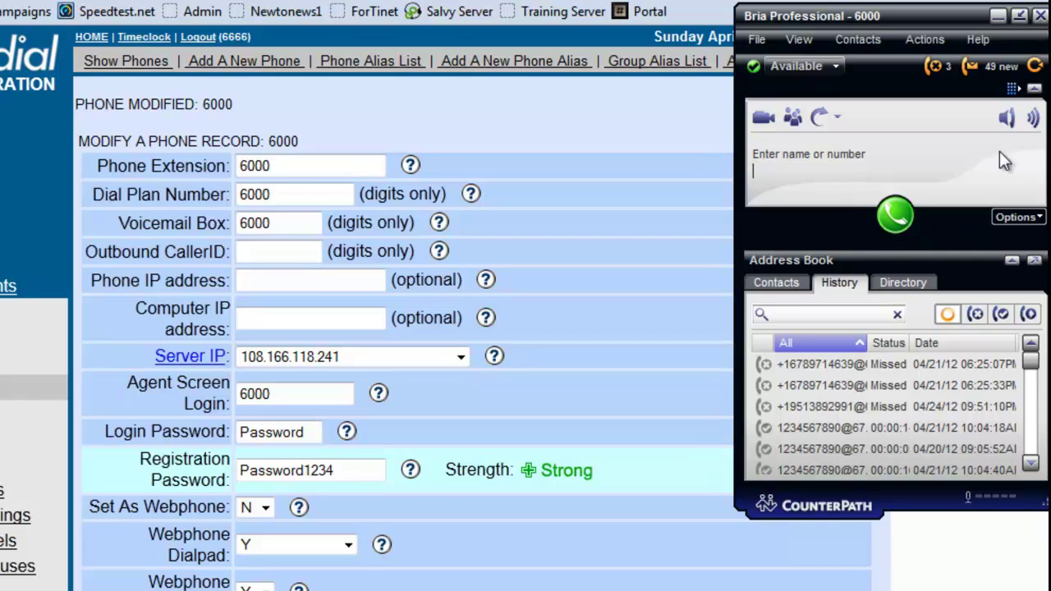
key(ctrl+v)
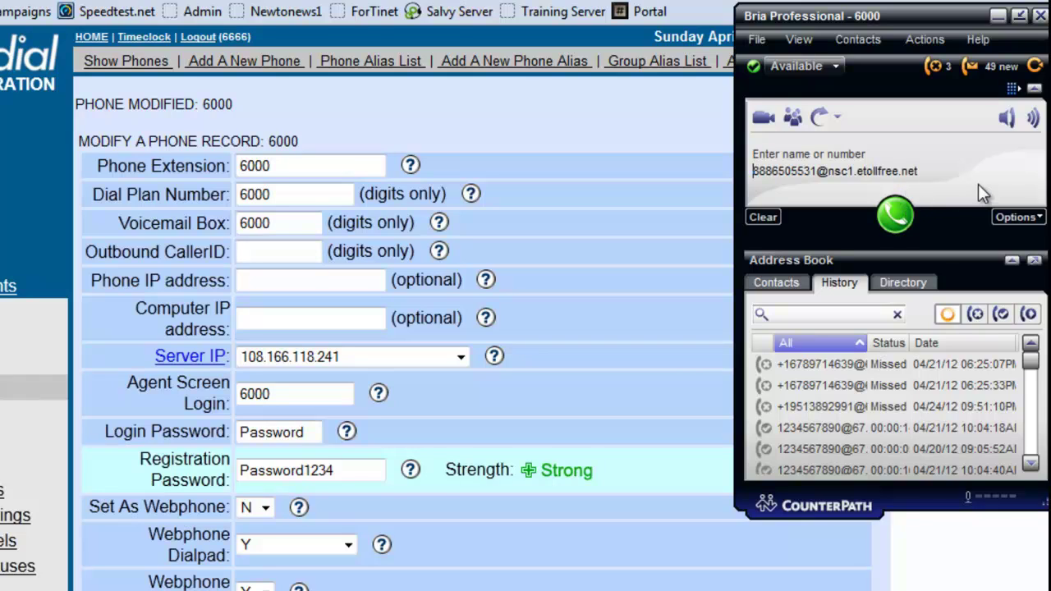
click(997, 18)
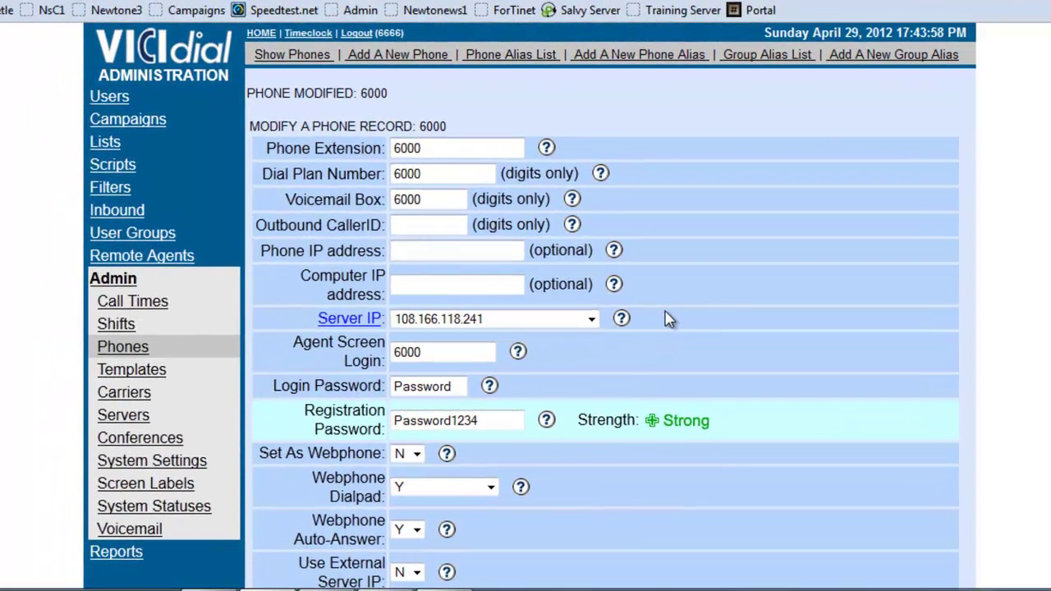
Go to Reports and follow the Admin Utilities link near the bottom.
scroll(804, 240, down, 3)
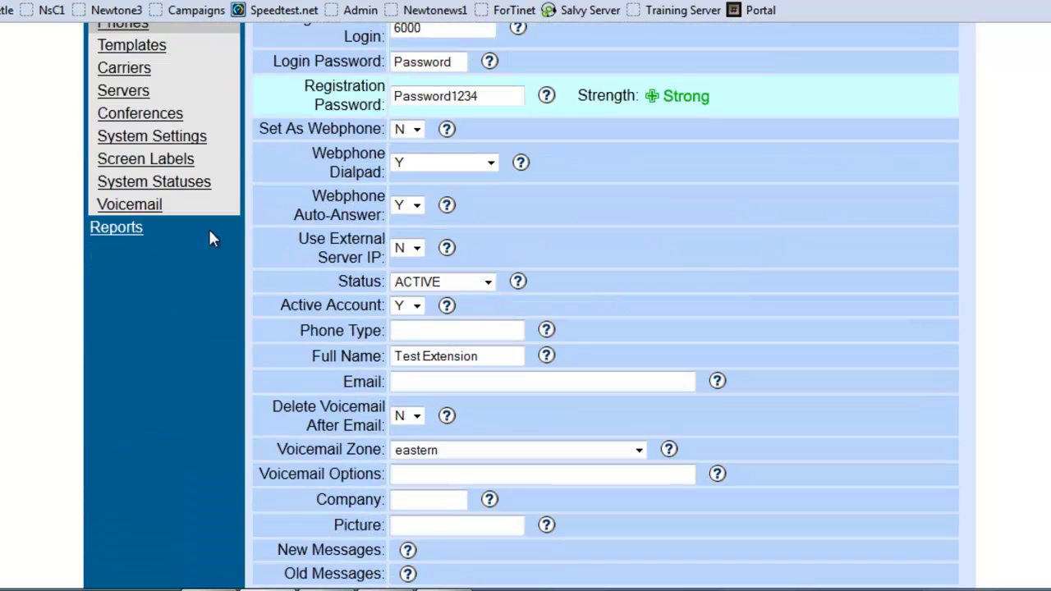
click(114, 233)
scroll(340, 257, down, 1)
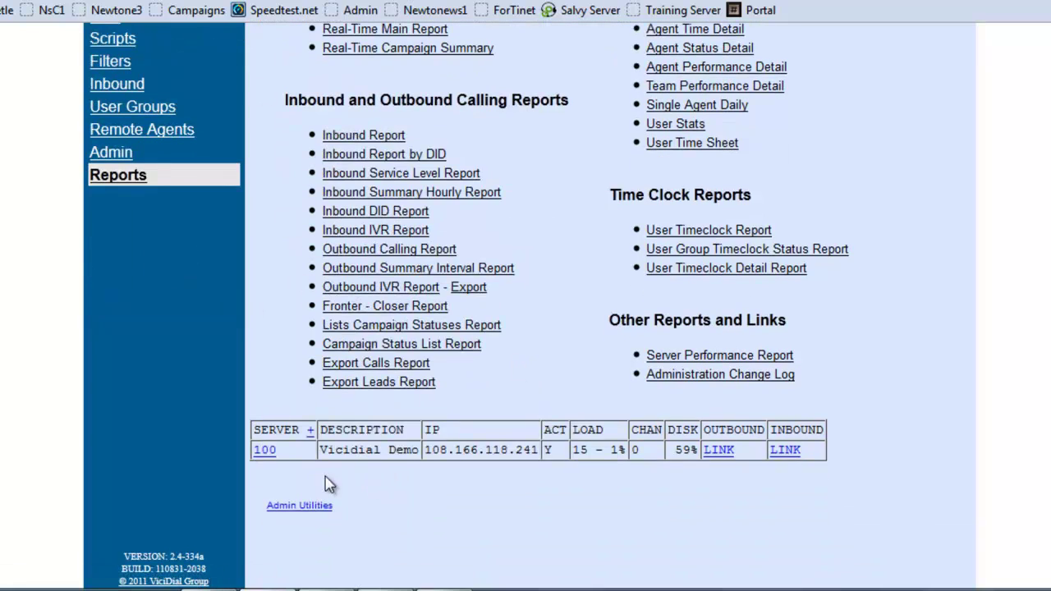
click(295, 507)
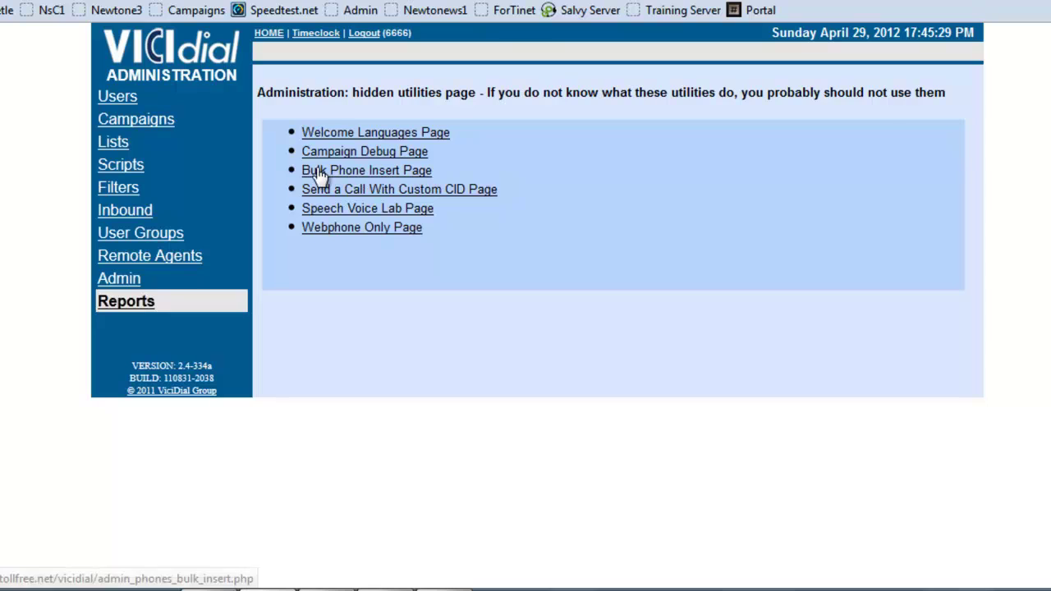
On the Bulk Phone Insert Page, enter server vicidialdemo.etollfree.net.
click(396, 172)
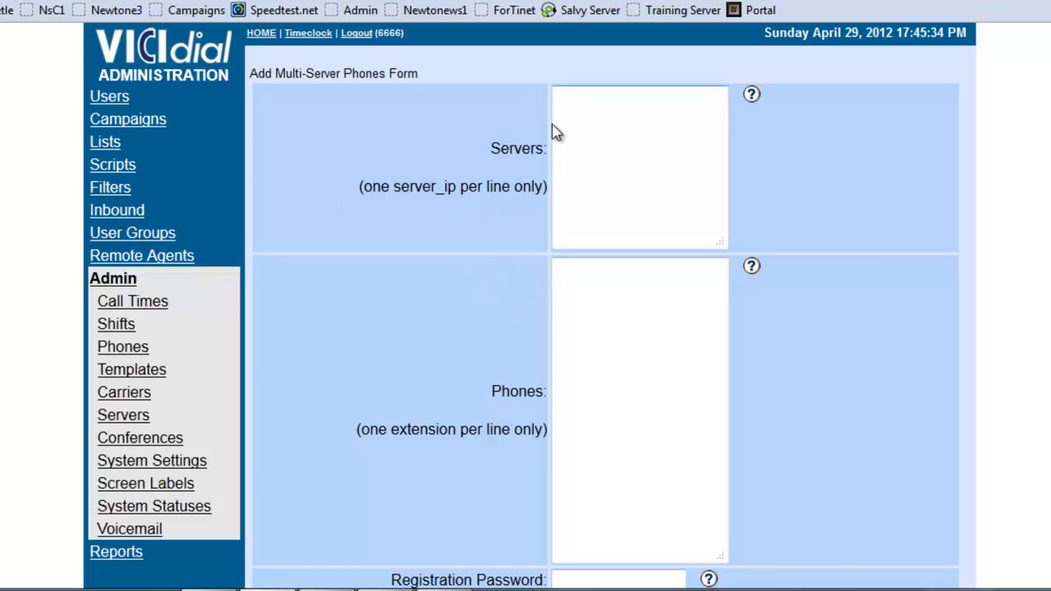
click(555, 98)
text(vicidialdemot)
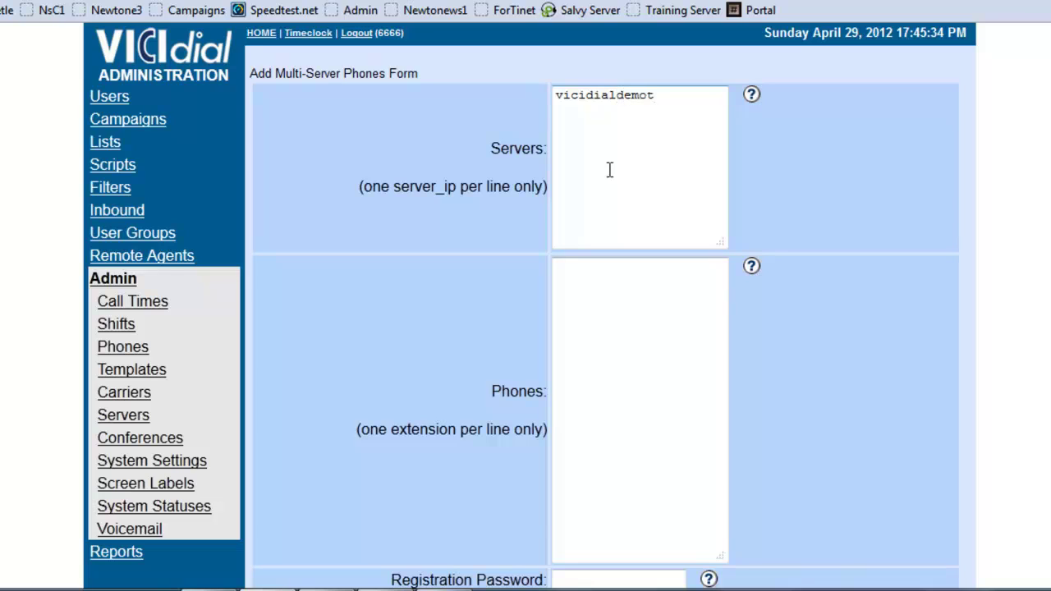
key(BackSpace)
text(.etollfree.net)
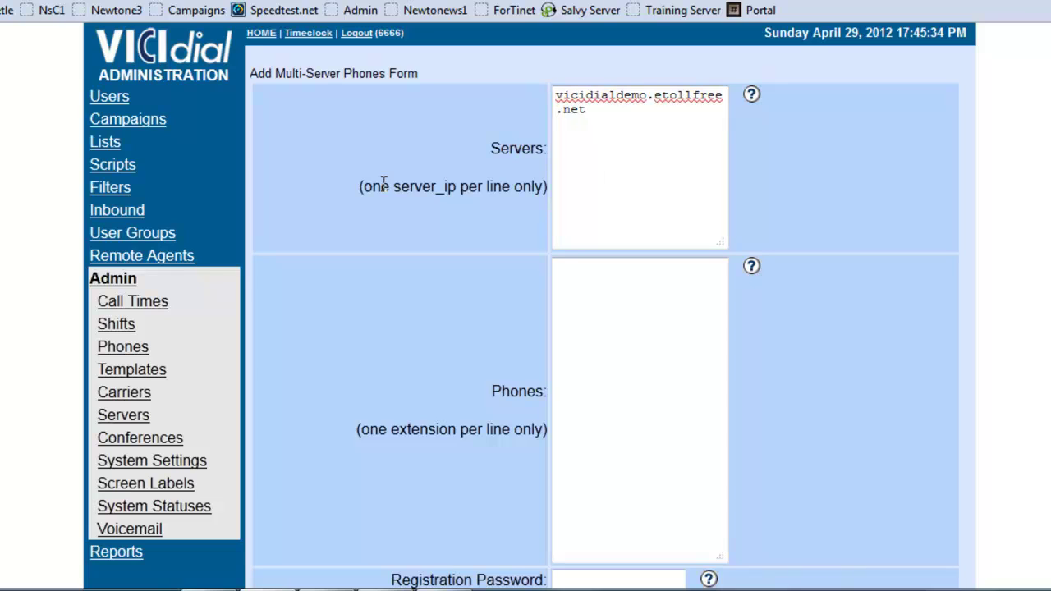
List extensions 6001, 6002 and 6003 in the Phones box.
click(577, 302)
text(6001 )
text(6002)
key(Return)
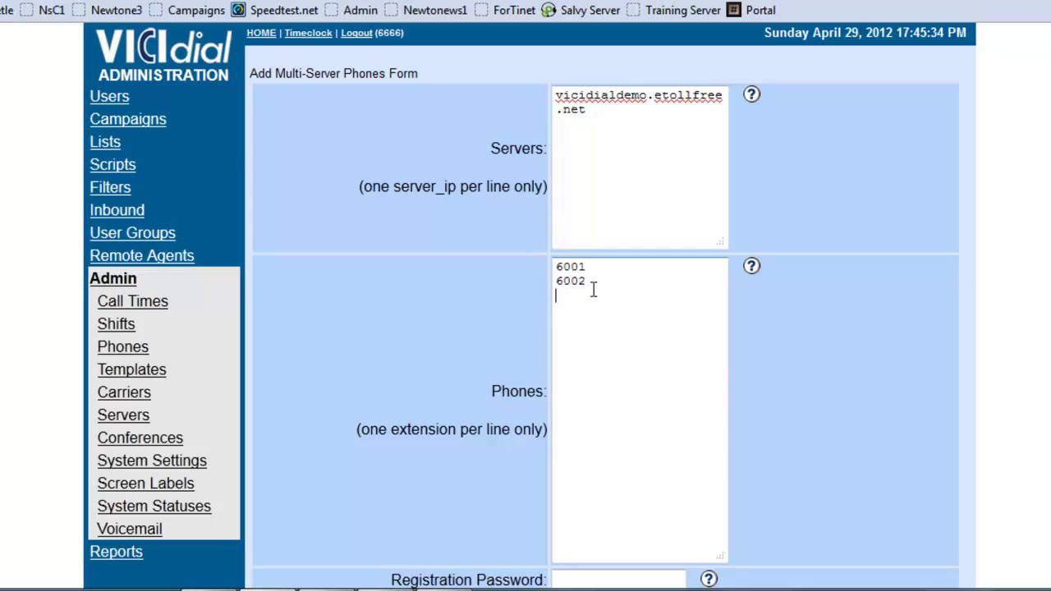
text(6003)
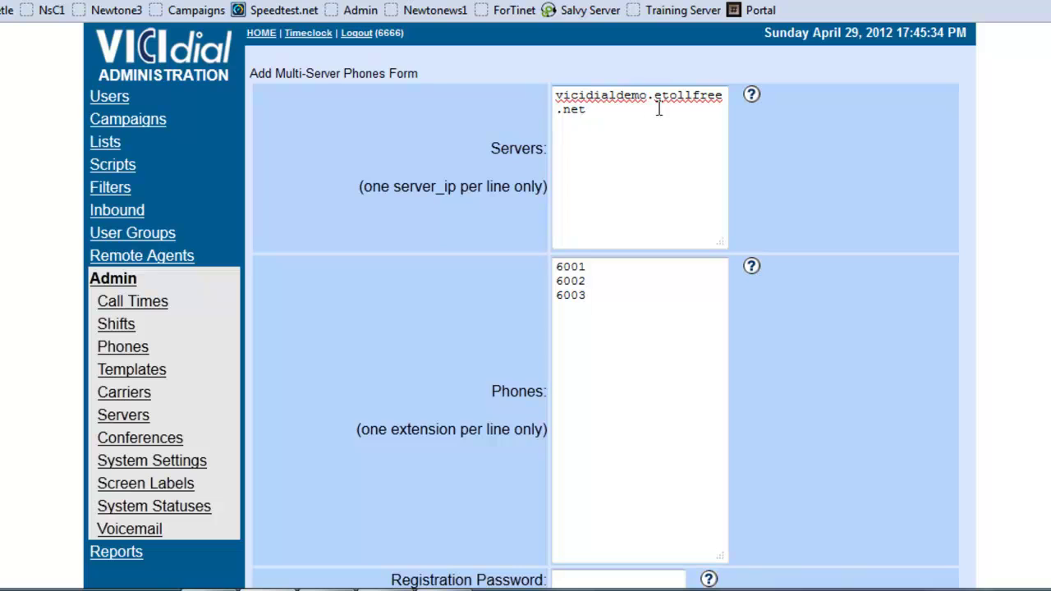
scroll(636, 177, down, 3)
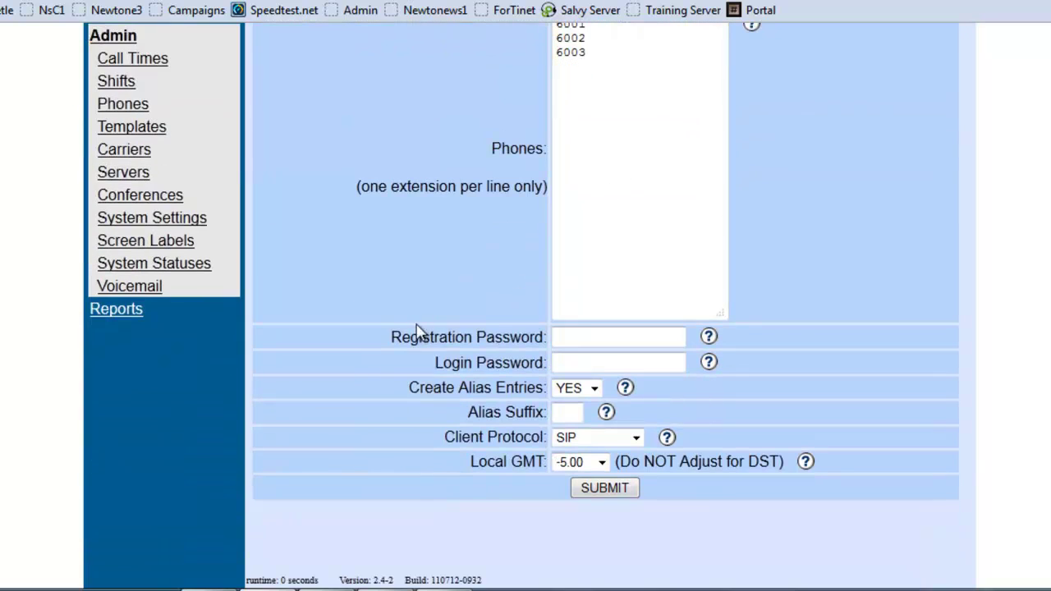
click(561, 337)
click(588, 361)
scroll(310, 308, up, 5)
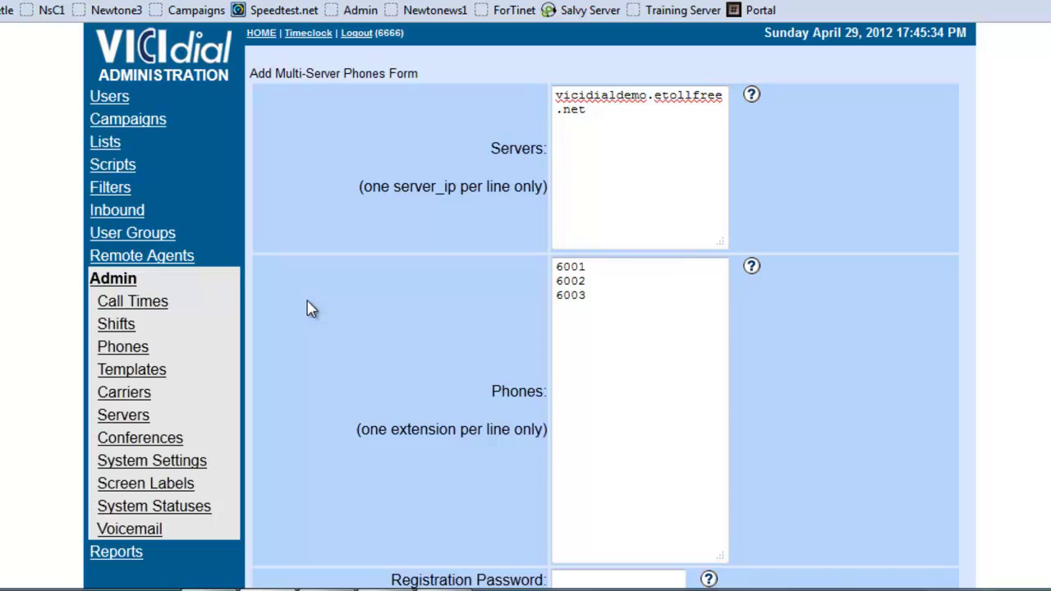